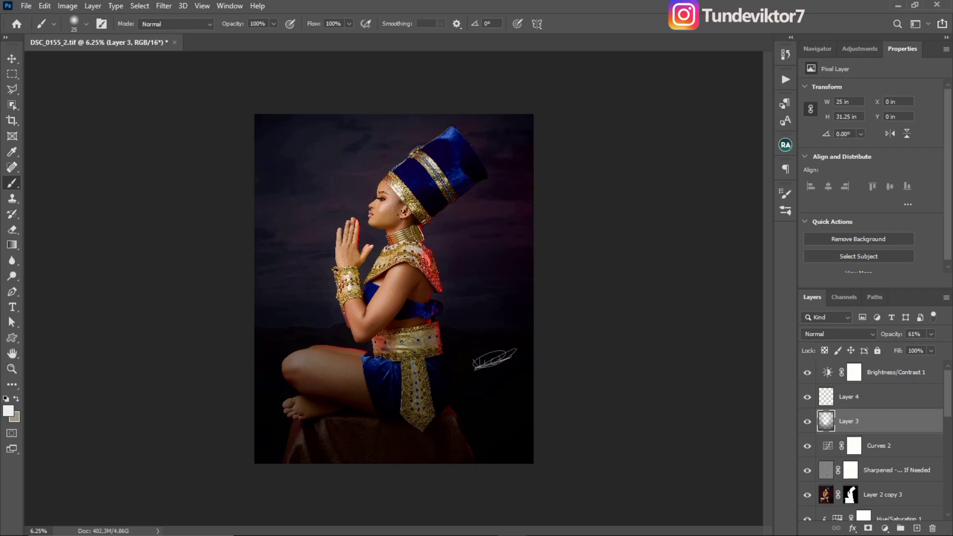
Zoom the view in and out around the portrait's face, then return to the Brush tool.
key("ctrl+plus")
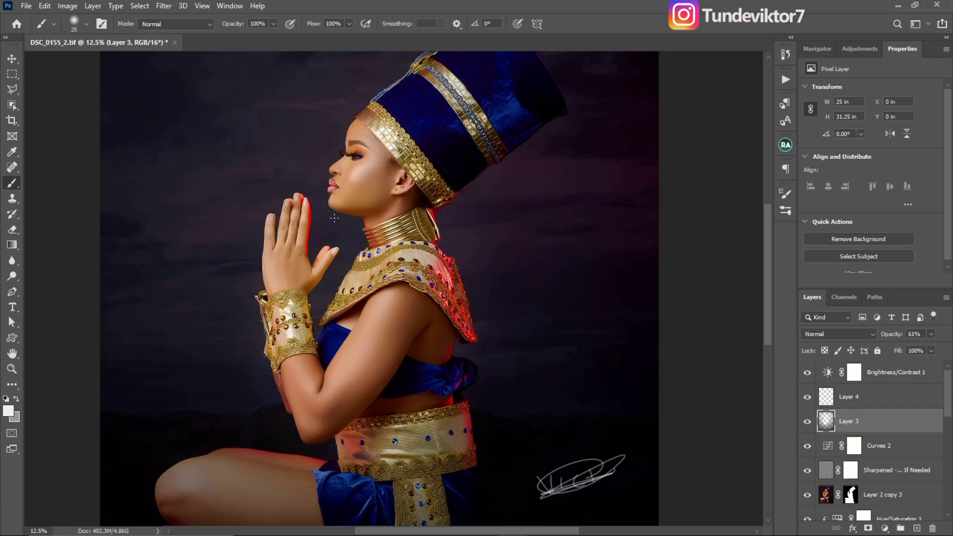
key("z")
left_click(387, 193, "alt")
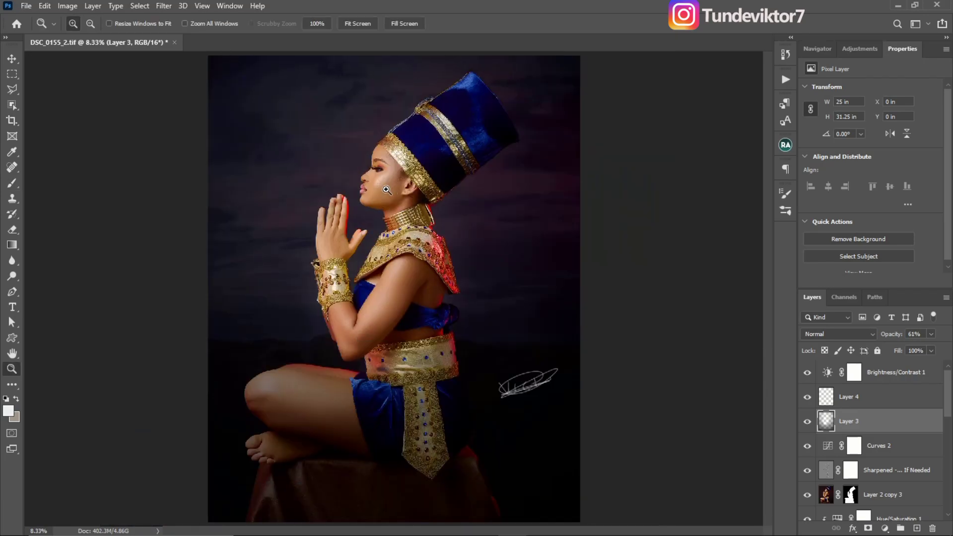
left_click(386, 190)
key("b")
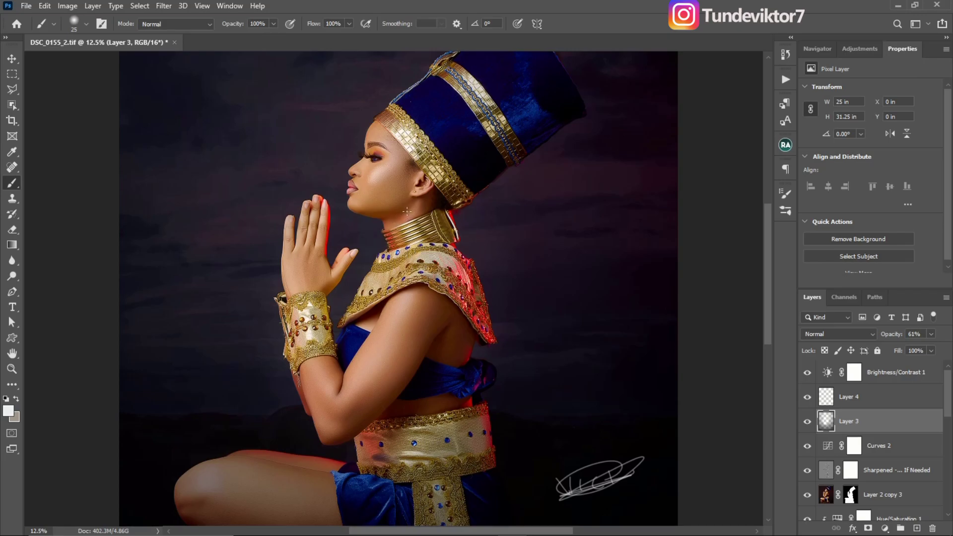
Resize the image to 9 inches wide at 300 ppi, making it 11.25 inches tall.
key("ctrl+alt+i")
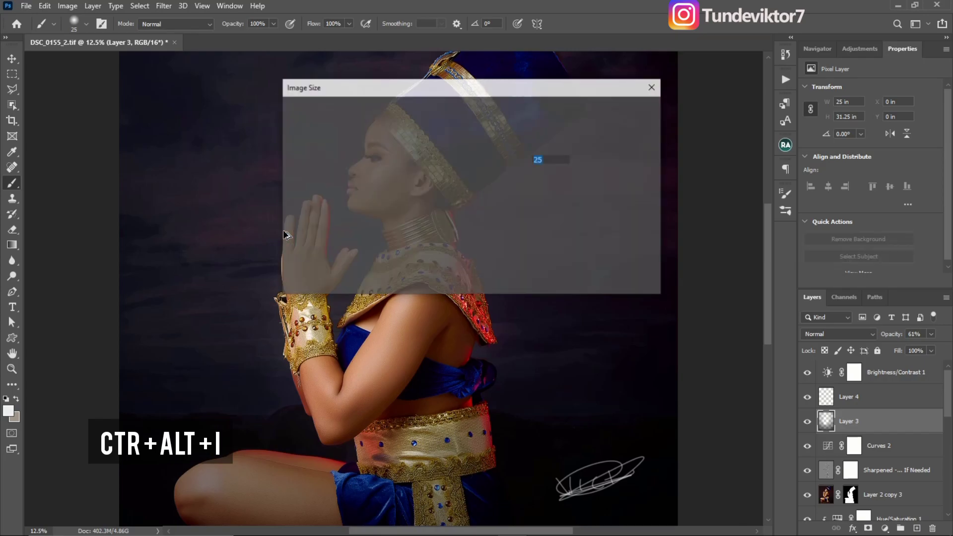
left_click(594, 275)
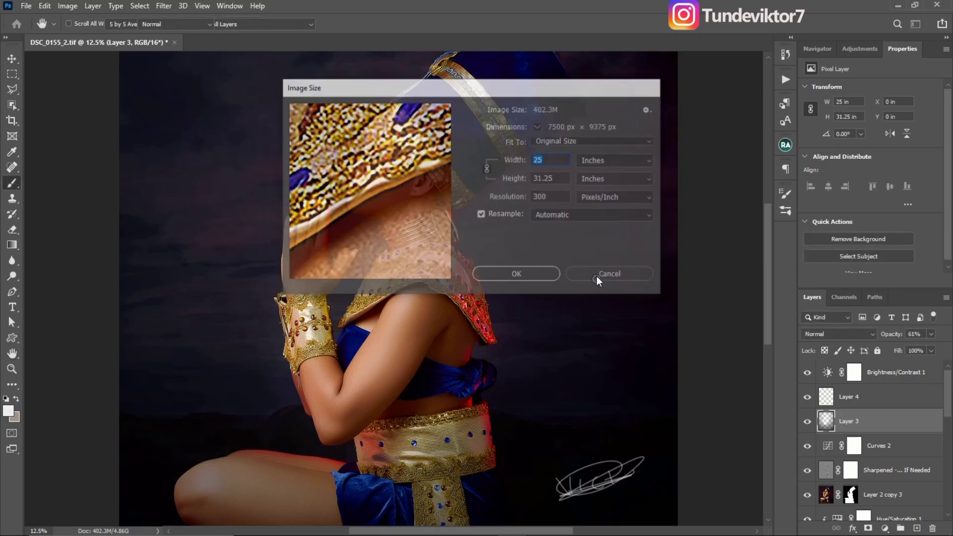
left_click(71, 6)
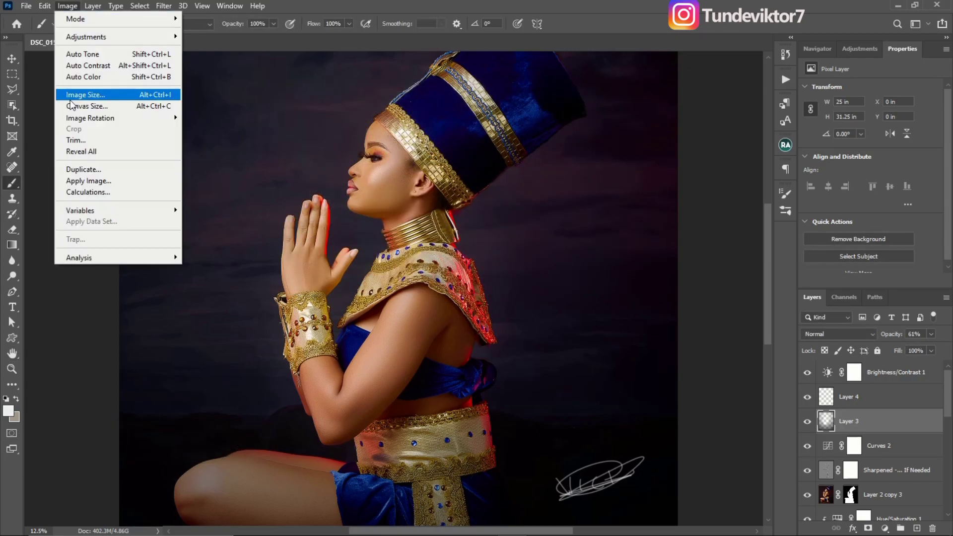
left_click(120, 95)
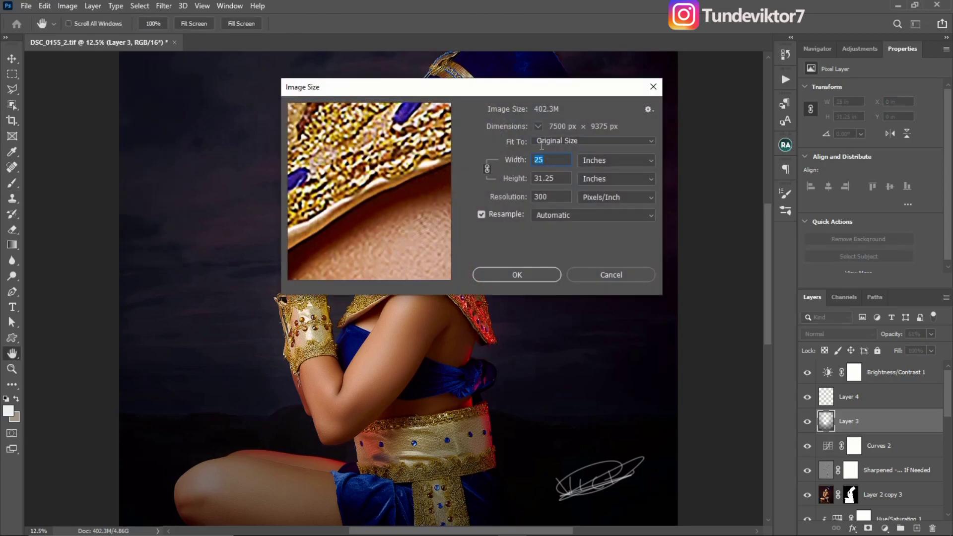
type("9")
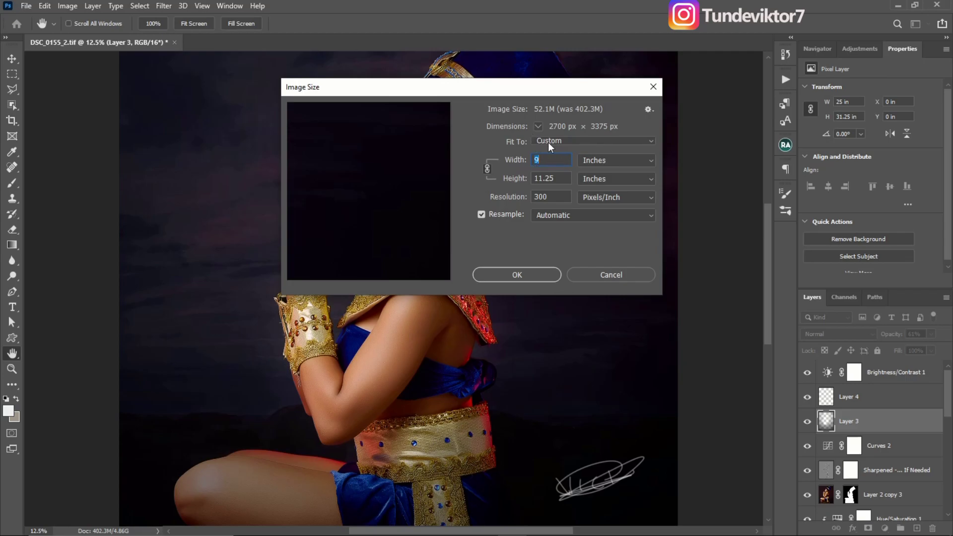
key("ctrl")
left_click(517, 274)
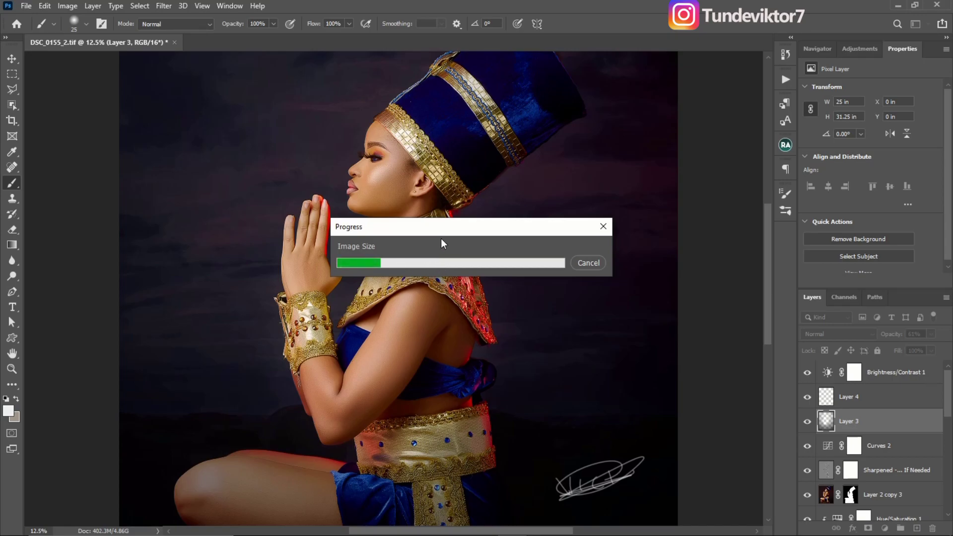
key("ctrl+plus")
key("ctrl+plus")
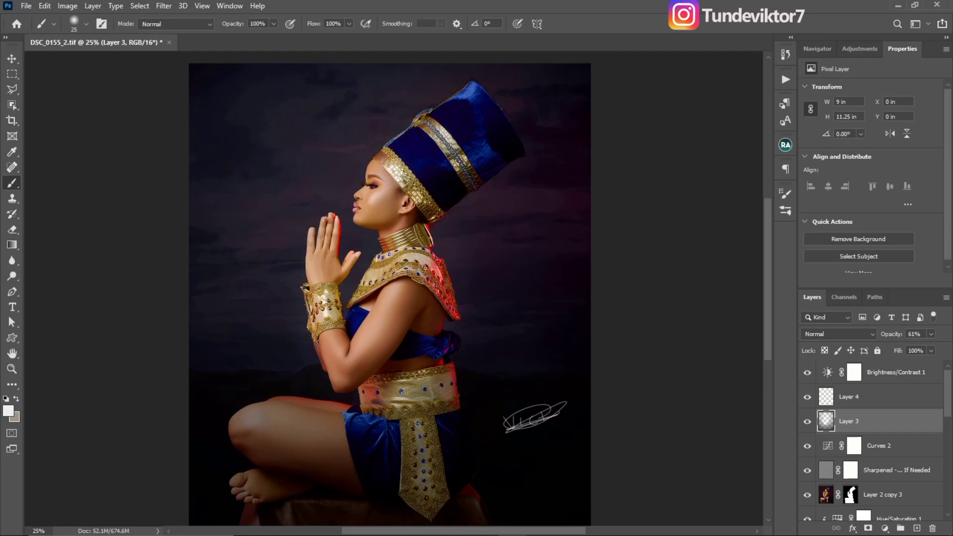
Save a JPEG copy named DSC_0155_2 at Quality 12 (Maximum), Baseline Standard.
left_click(25, 6)
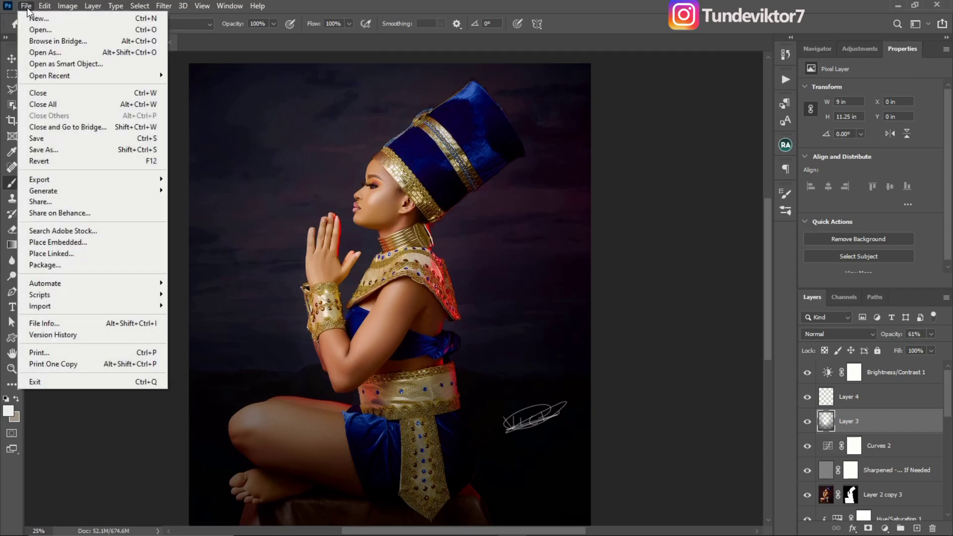
left_click(120, 150)
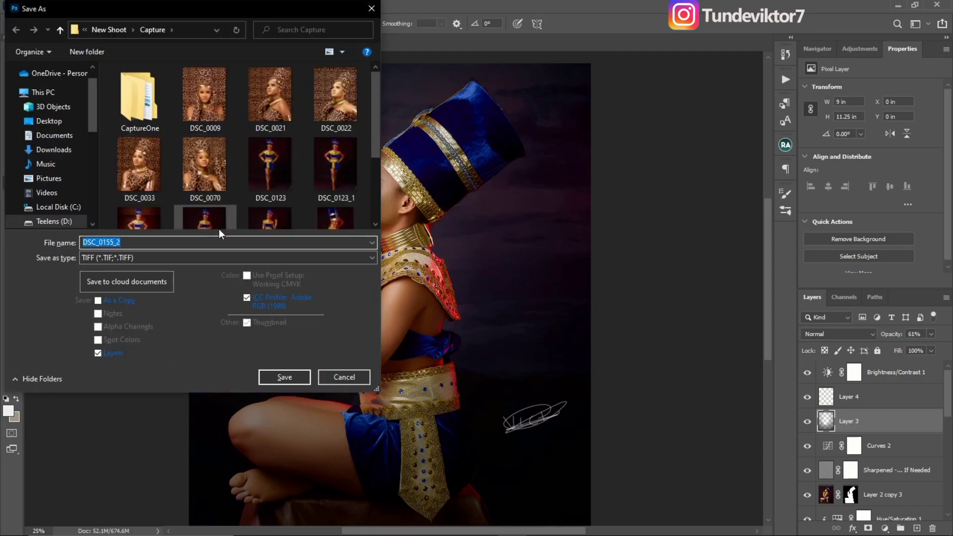
left_click(198, 257)
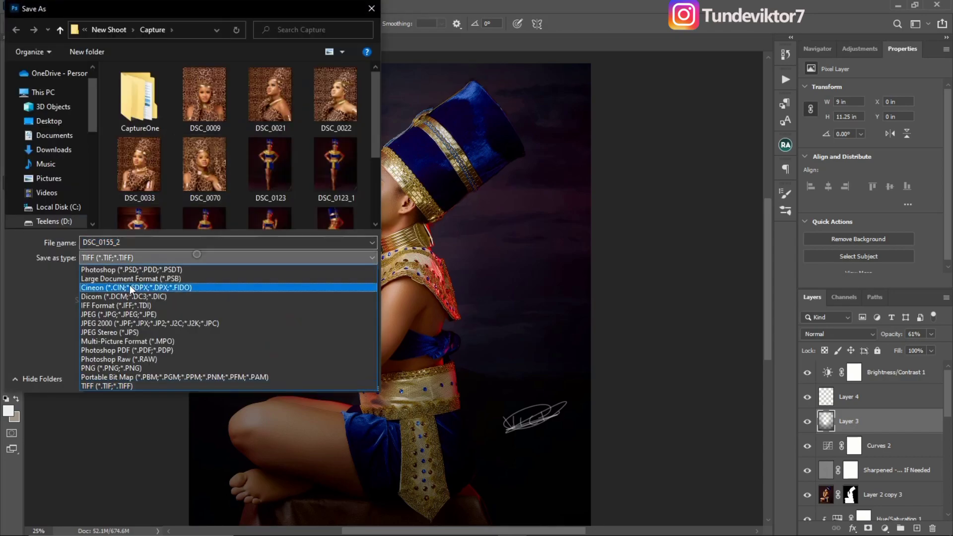
left_click(129, 313)
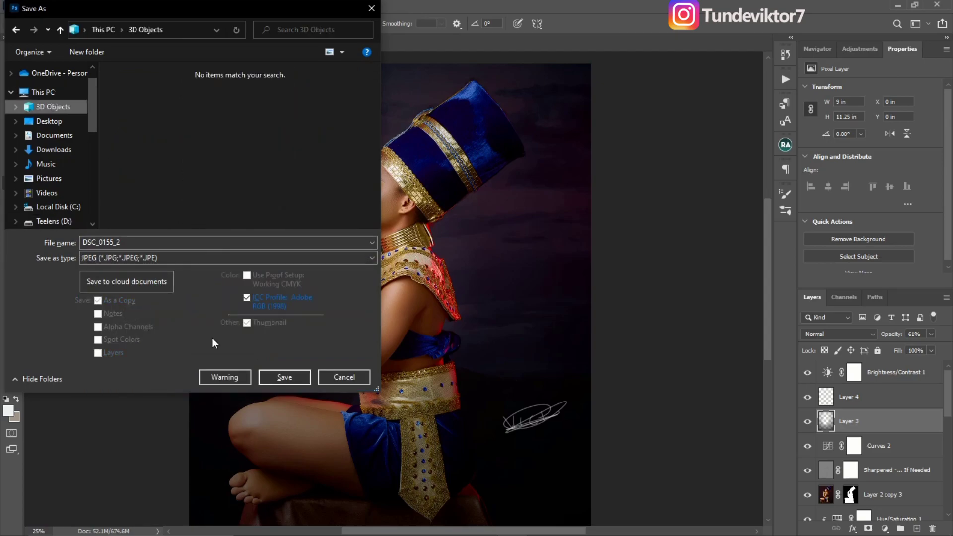
left_click(289, 378)
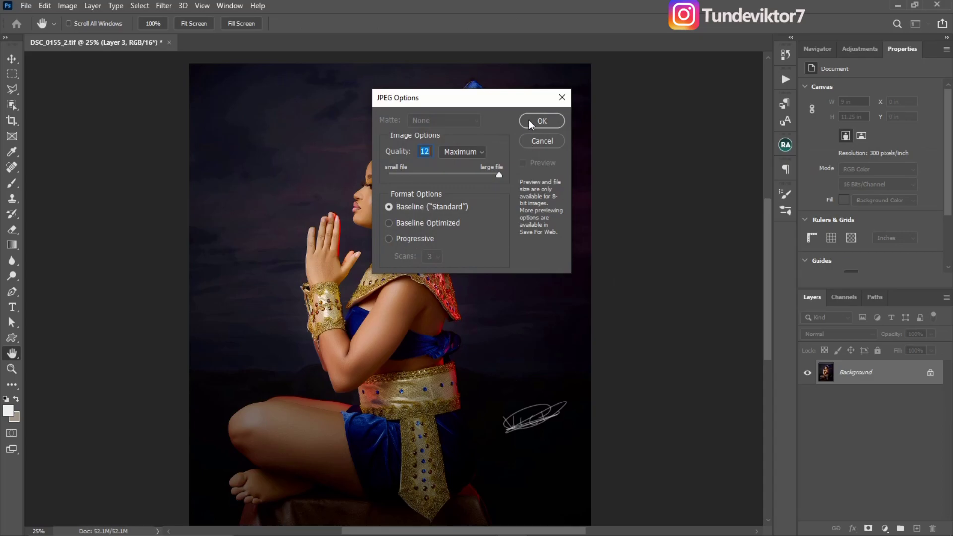
left_click(543, 121)
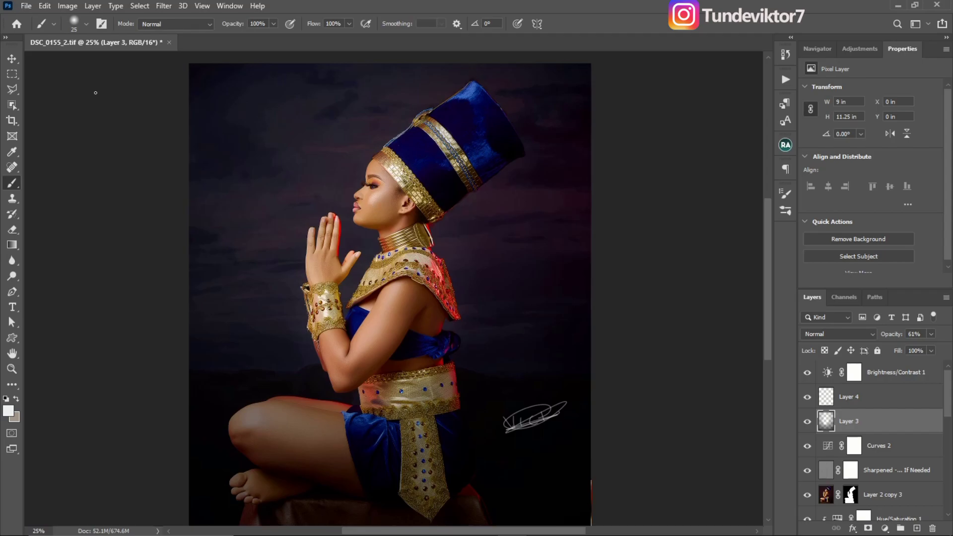
left_click(26, 7)
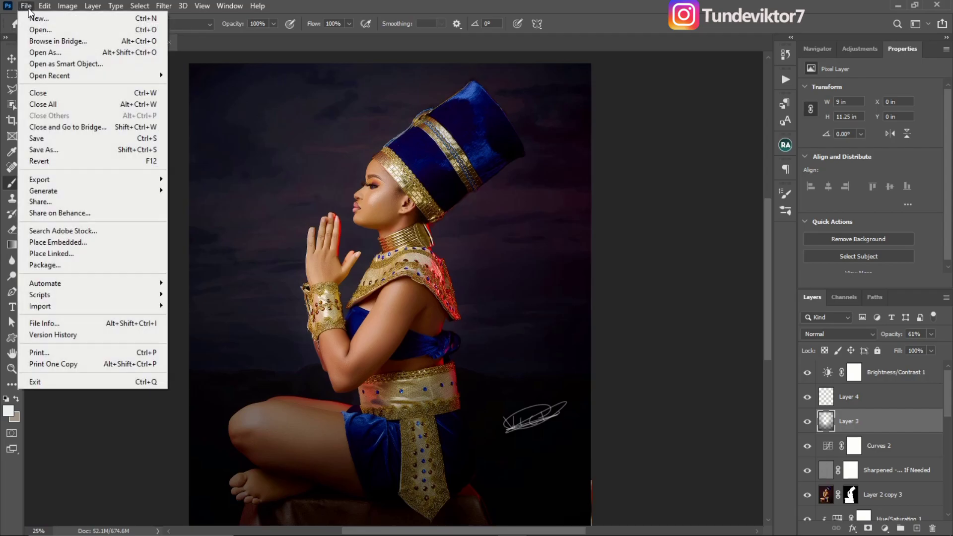
mouse_move(128, 180)
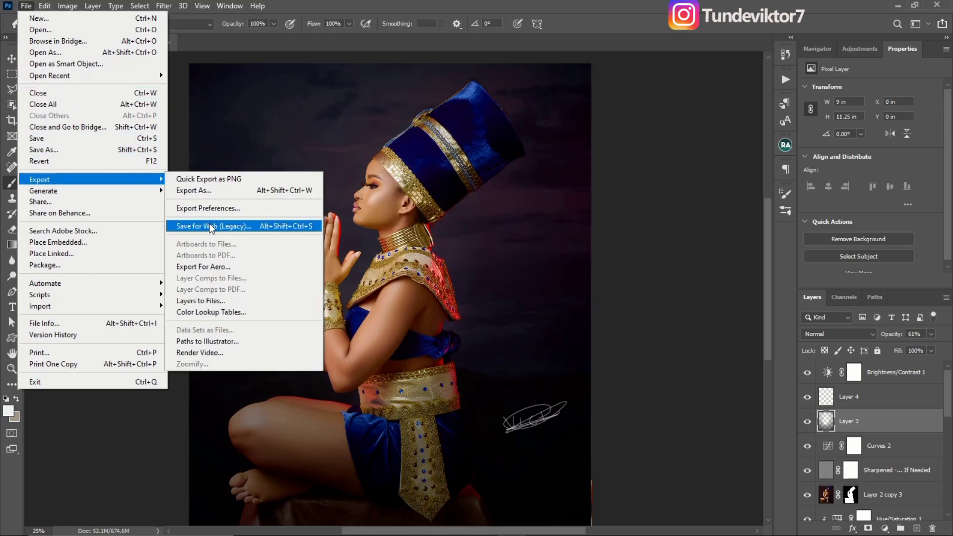
left_click(271, 230)
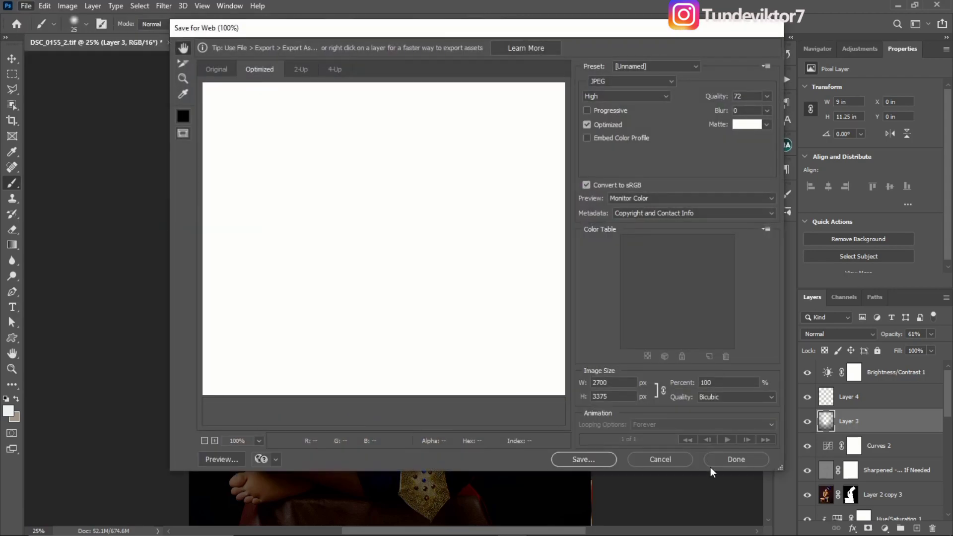
left_click(684, 465)
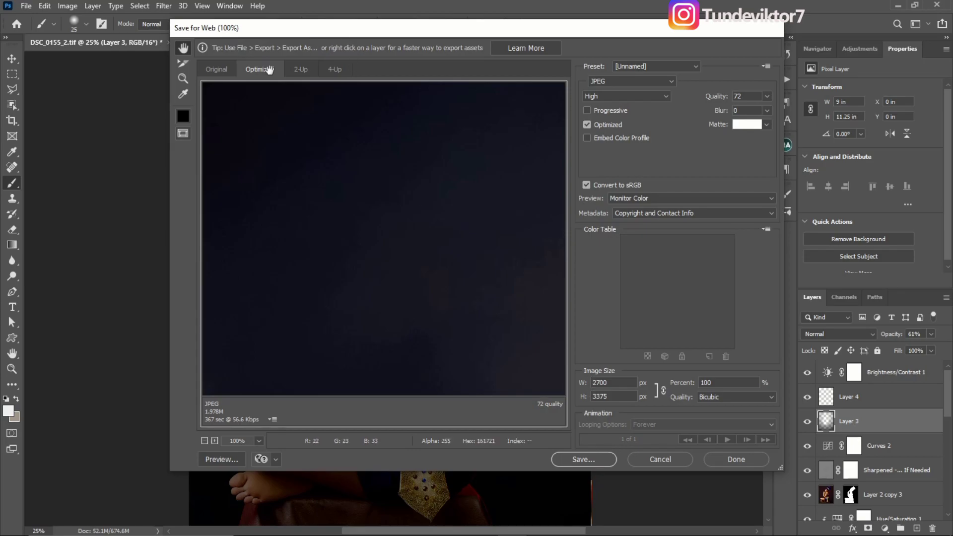
left_click(660, 460)
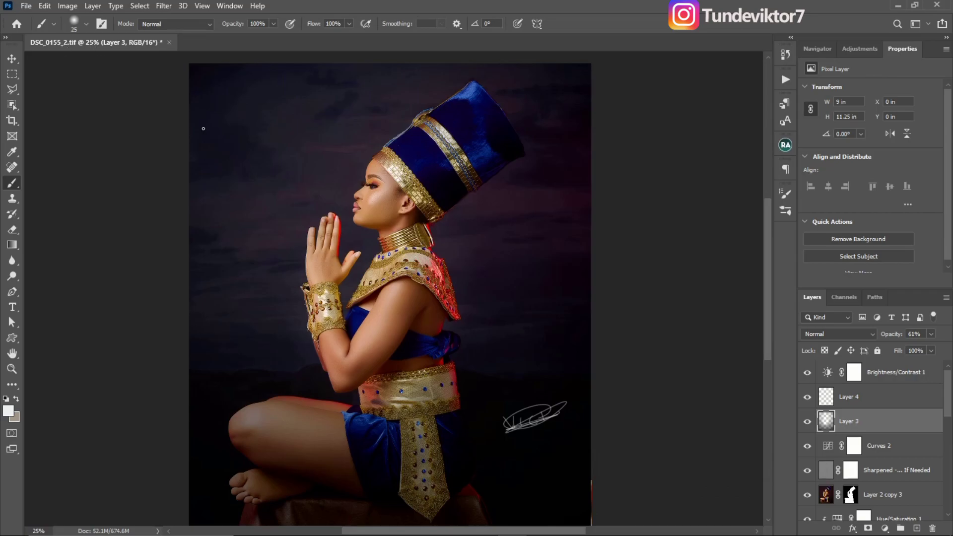
In Save for Web (Legacy), try JPEG quality 20, then restore quality 72 with Optimized checked.
left_click(26, 6)
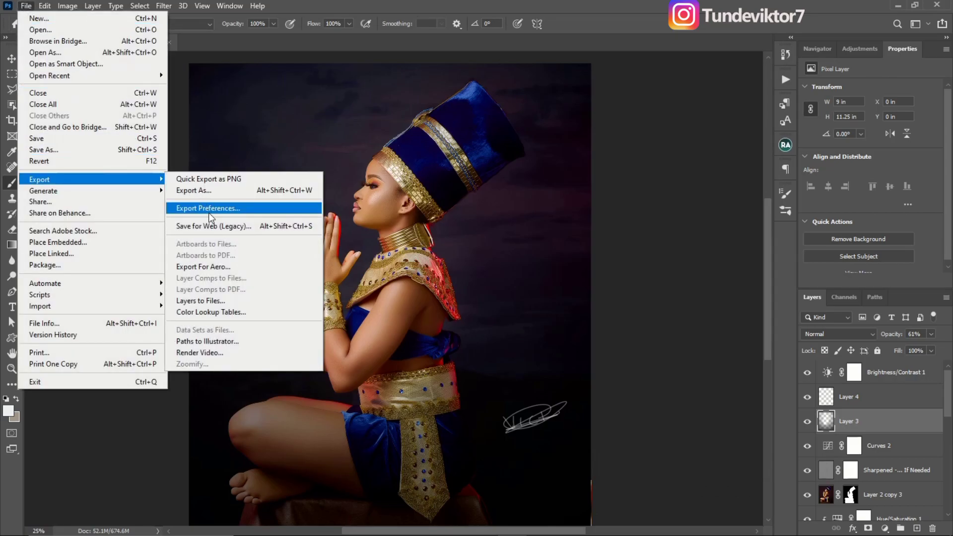
left_click(222, 227)
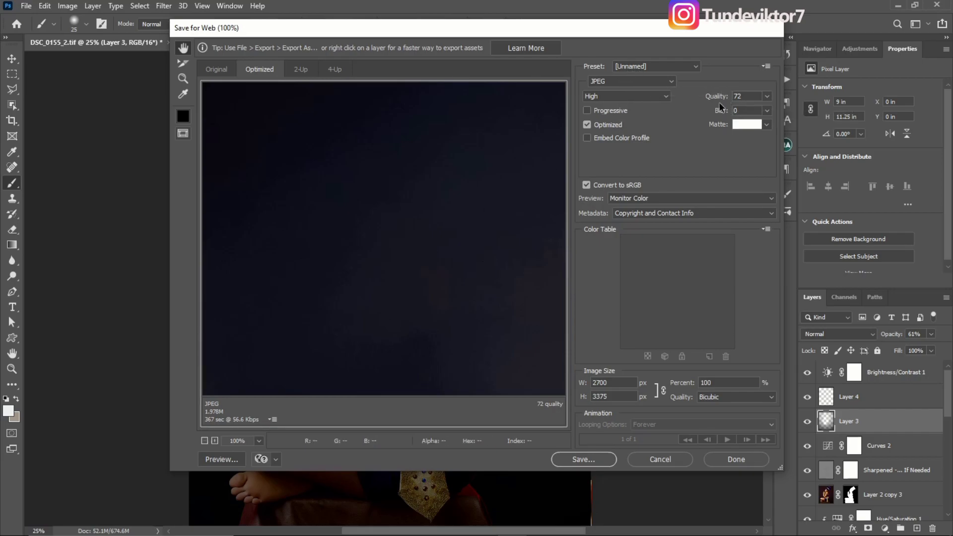
double_click(748, 96)
type("20")
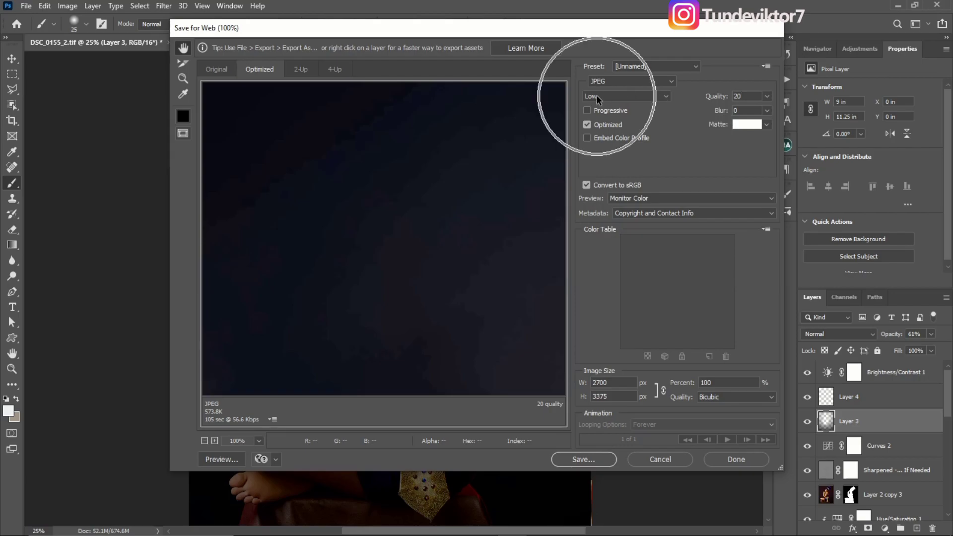
double_click(745, 95)
type("72")
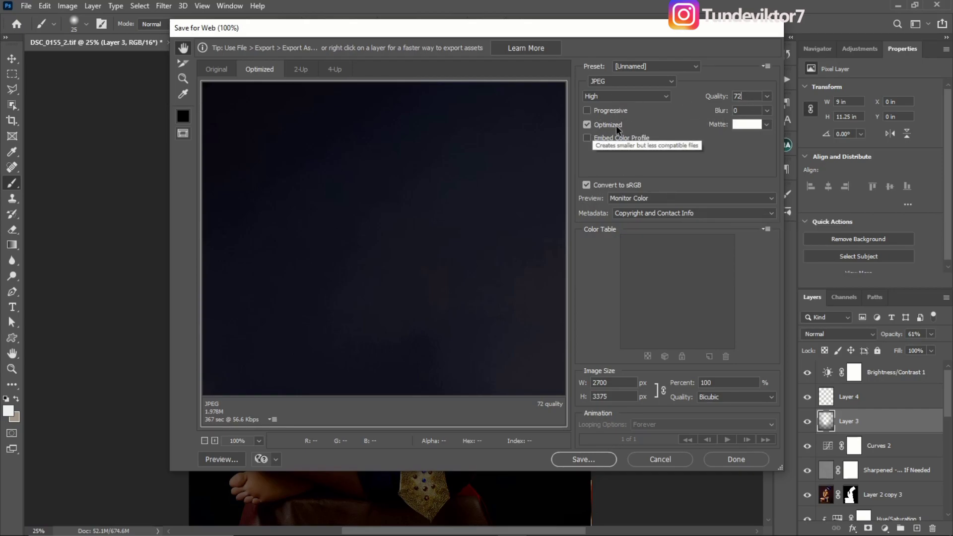
left_click(588, 124)
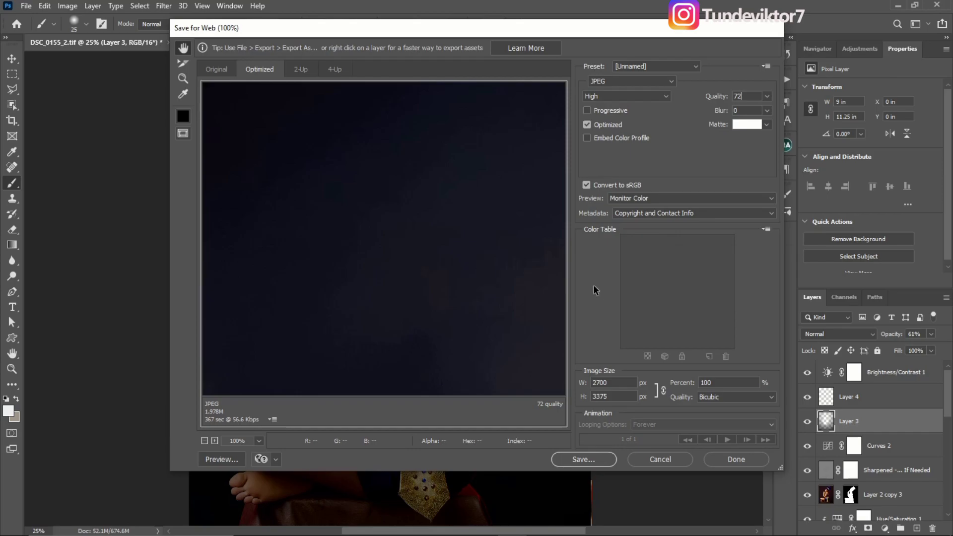
Save the quality-72 web JPEG to Downloads as DSC_0155_2.
left_click(586, 460)
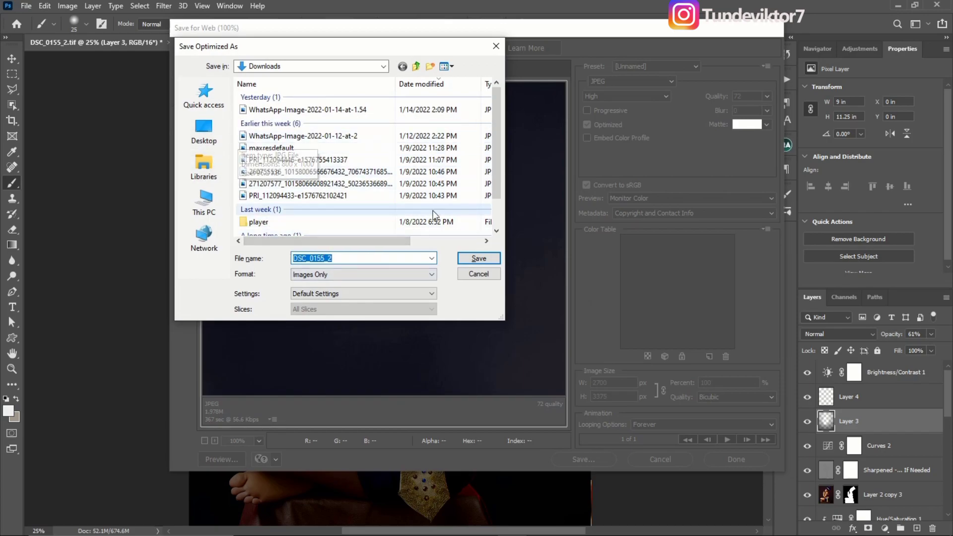
left_click(479, 258)
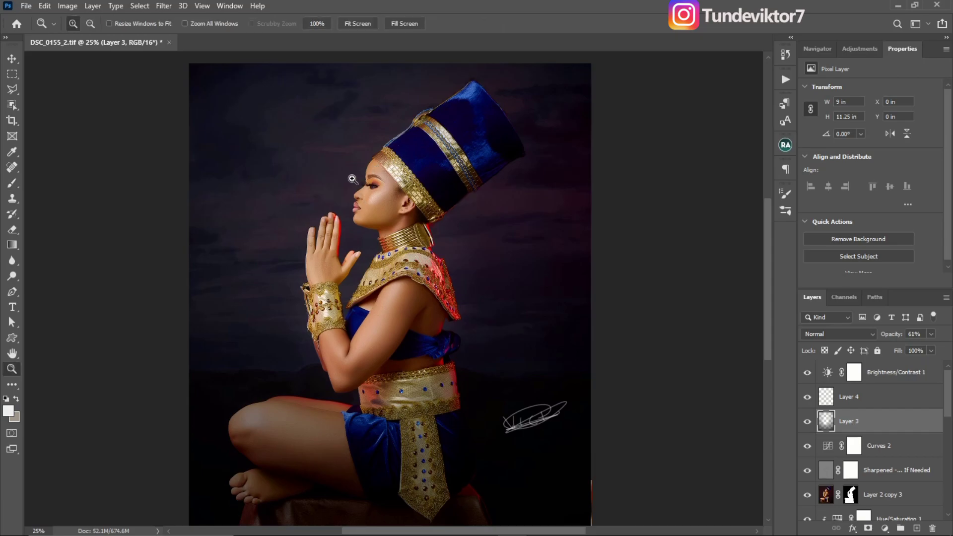
key("z")
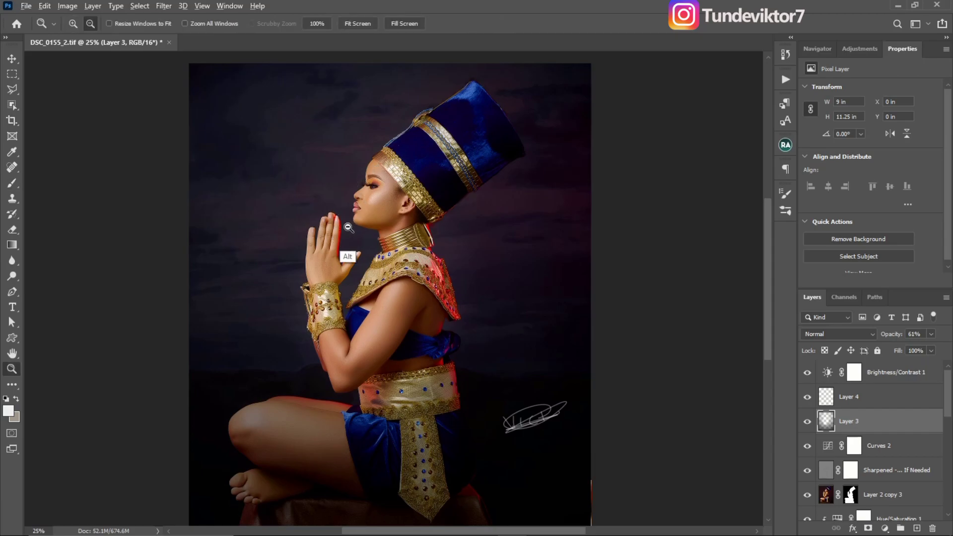
left_click(358, 250, "alt")
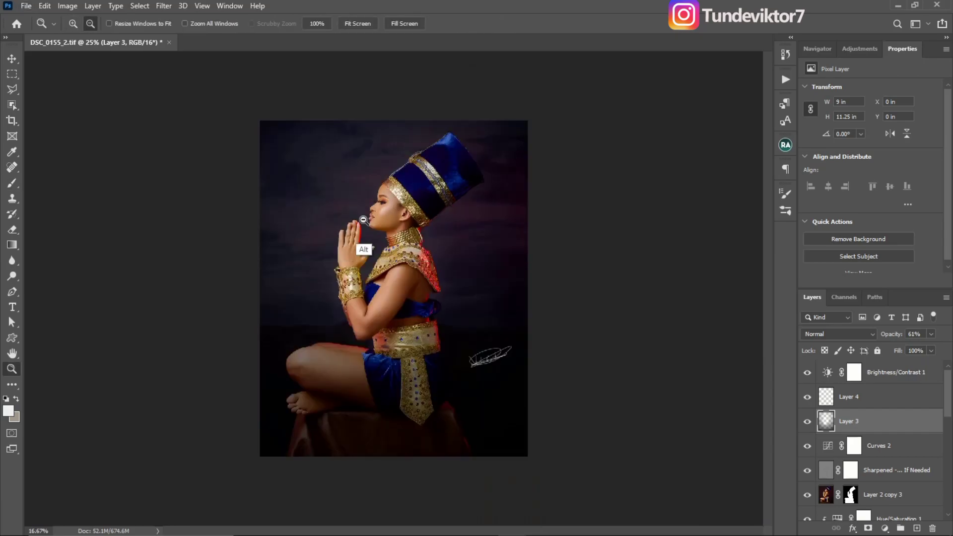
left_click(383, 214)
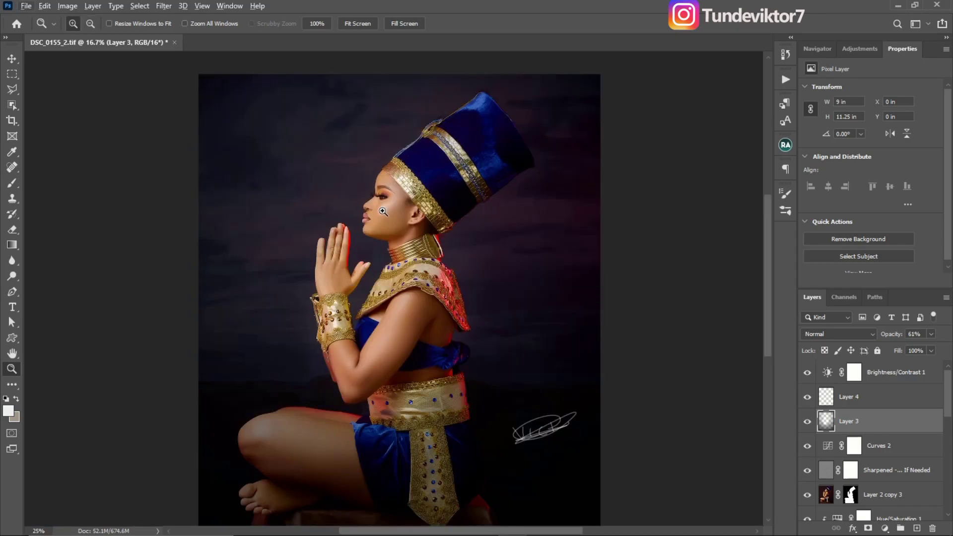
left_click(384, 213)
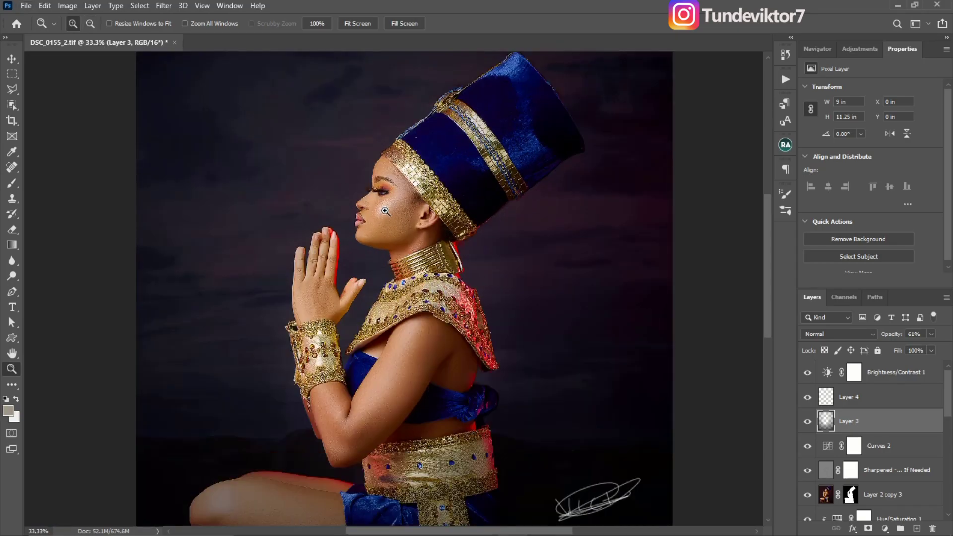
left_click(384, 213)
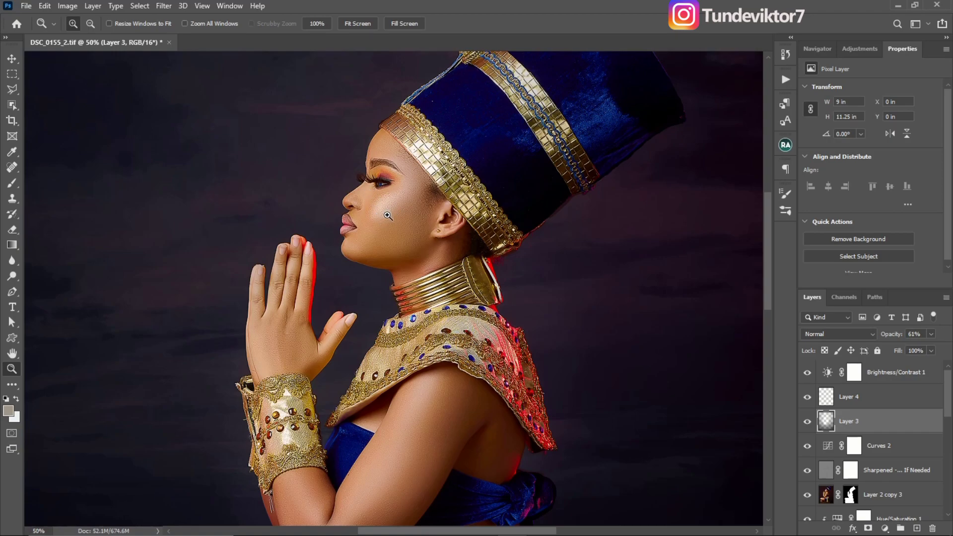
left_click(379, 257, "alt")
left_click(379, 243, "alt")
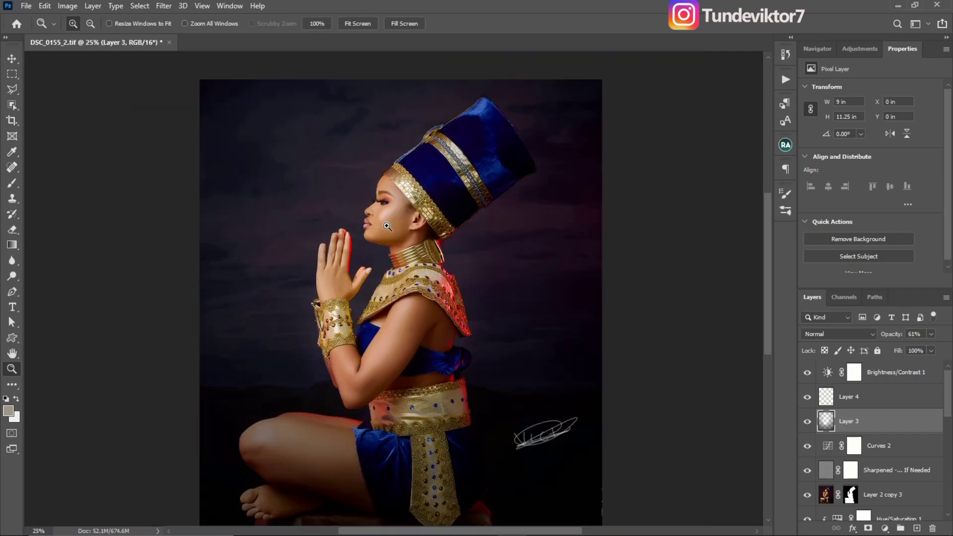